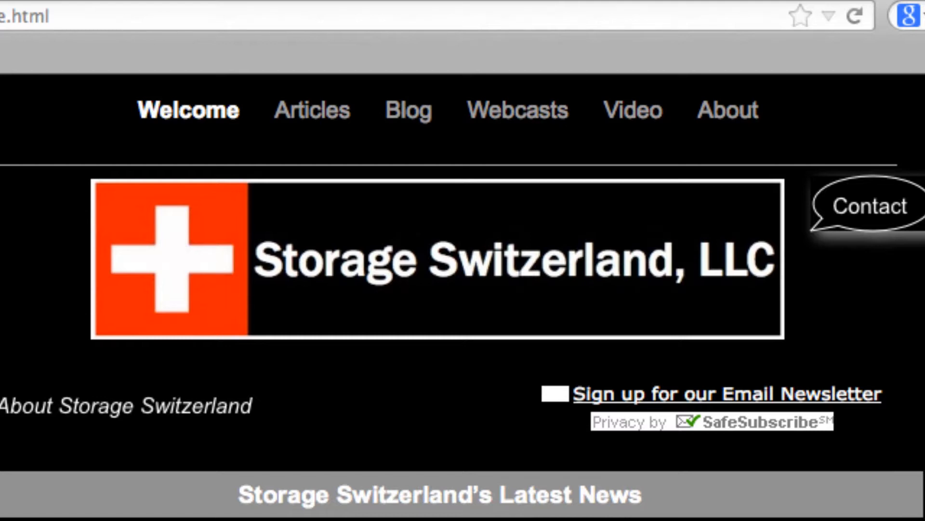
Switch the browser to the Unitrends recovery console and view the backup schedules of Recovery-813
left_click(197, 12)
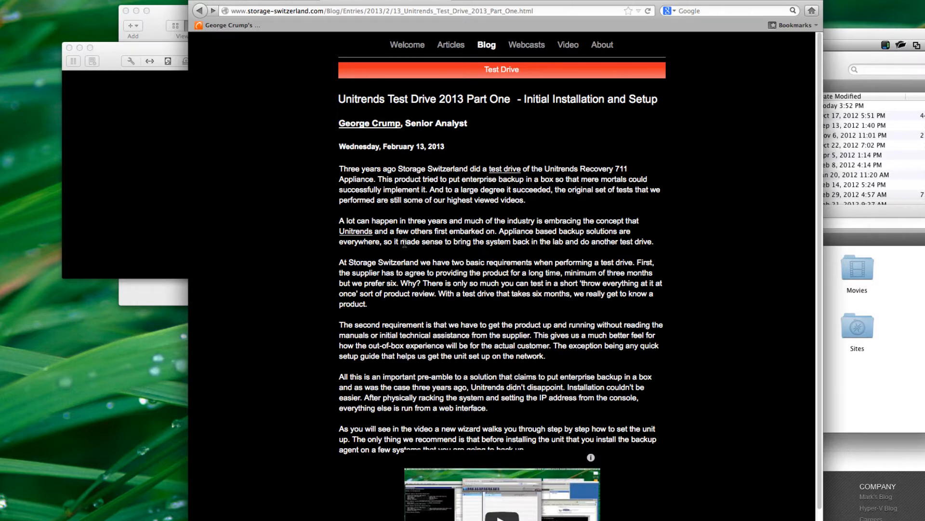
left_click(265, 0)
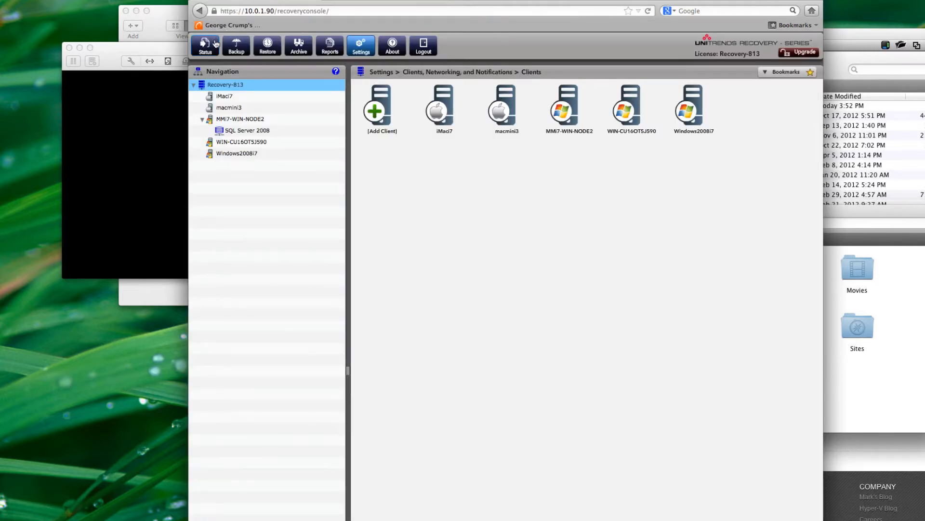
left_click(237, 46)
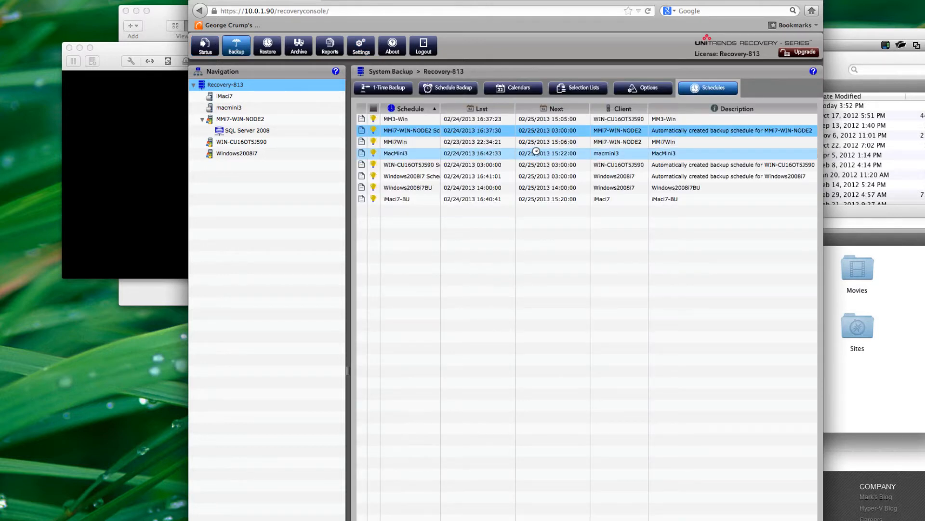
Check the currently executing backups and inspect the job details of the iMaci7, macmini3 and Windows2008i7 clients
left_click(205, 44)
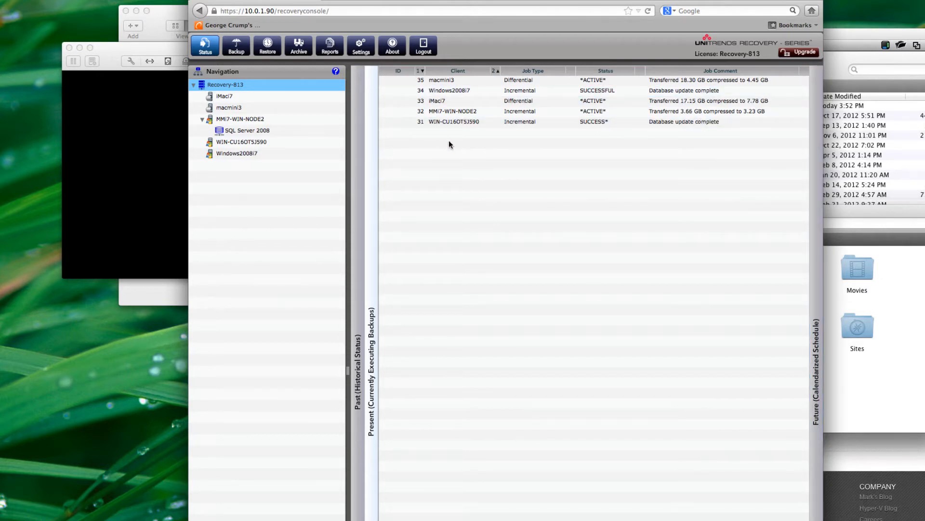
left_click(444, 105)
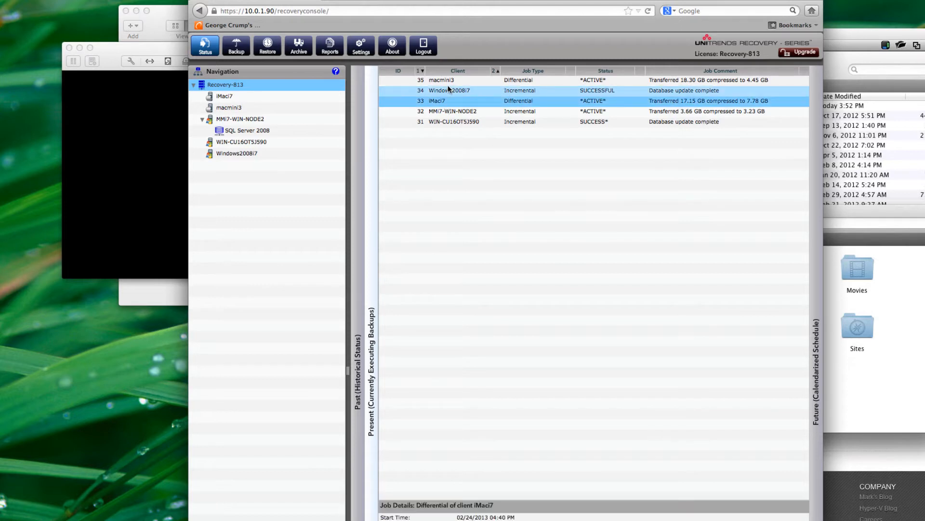
left_click(447, 80)
left_click(459, 91)
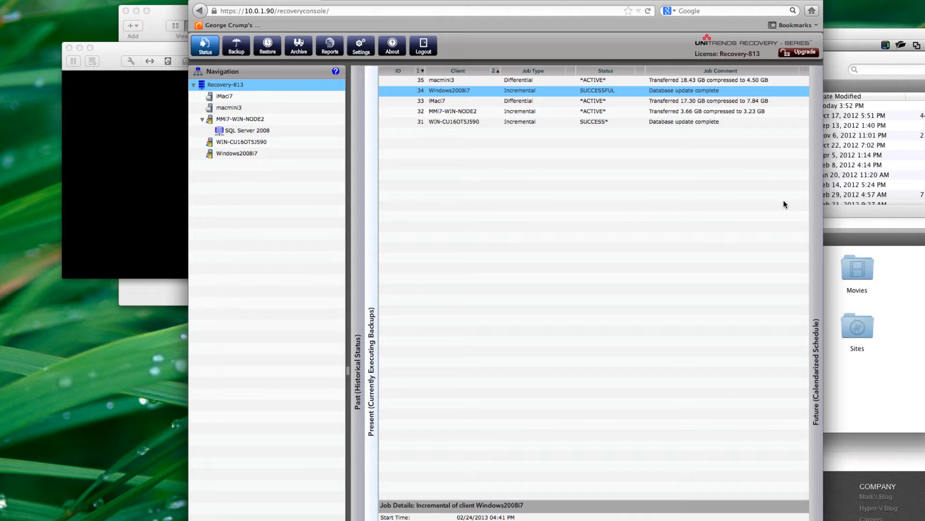
Switch to the MacMinii7 remote desktop and open Terminal there in a moved and enlarged window
left_click(852, 34)
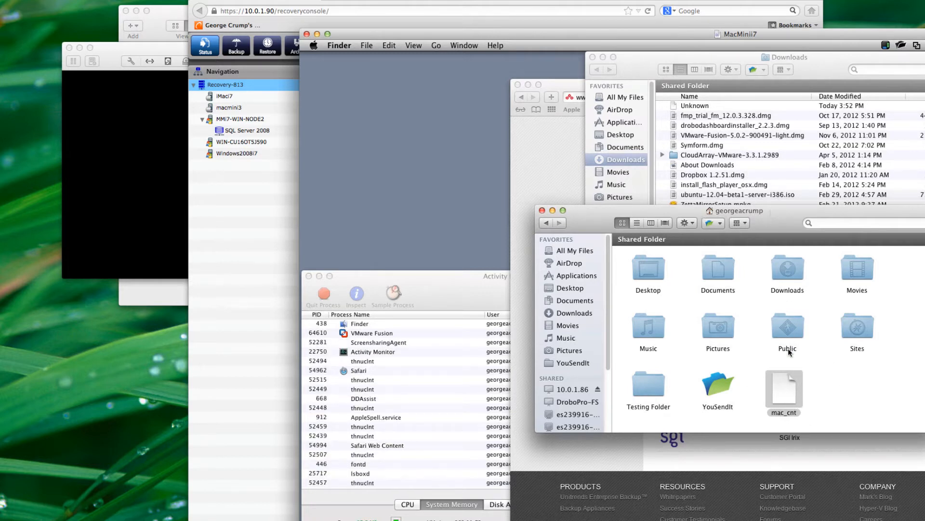
left_click(850, 395)
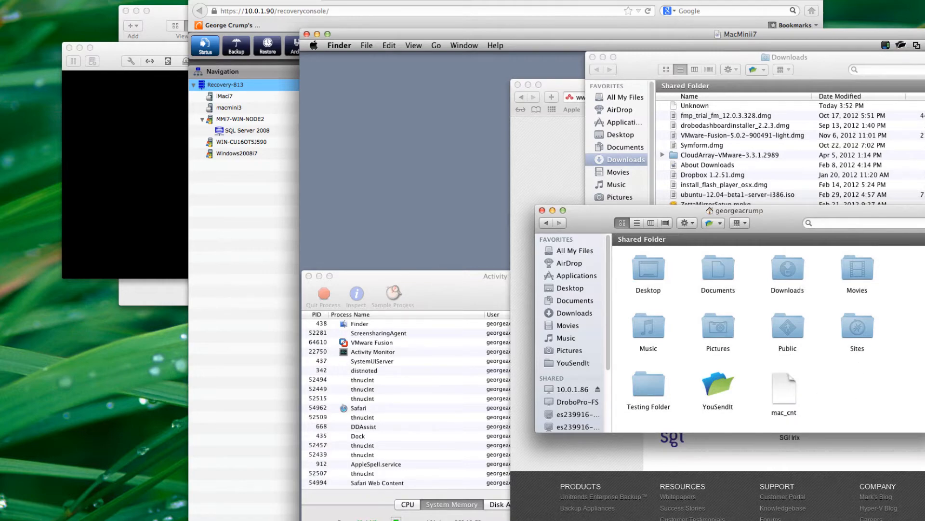
key("super+space")
type("terminal")
key("Return")
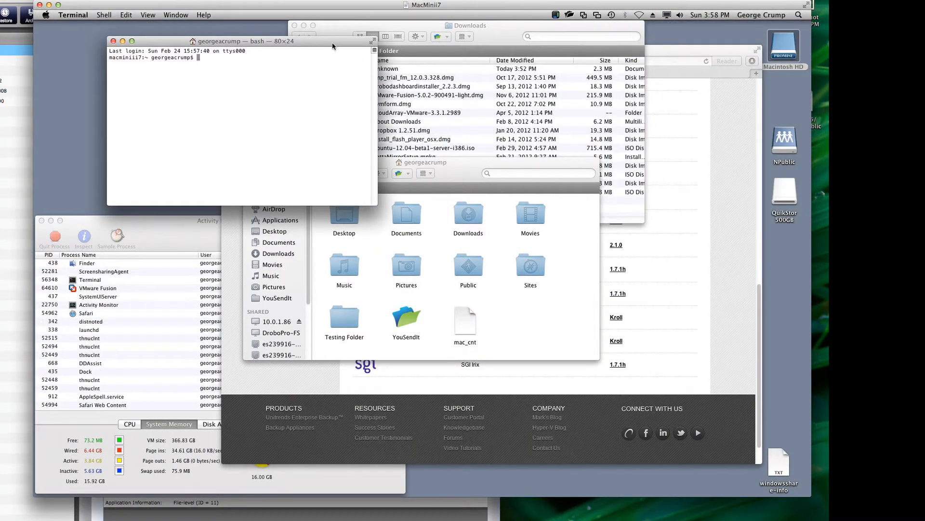
left_click_drag(331, 44, 266, 33)
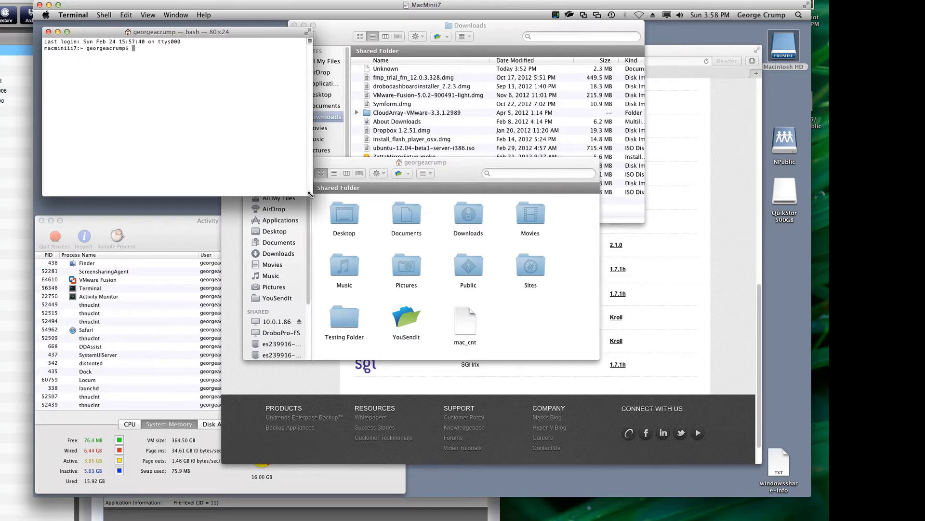
left_click_drag(310, 195, 335, 227)
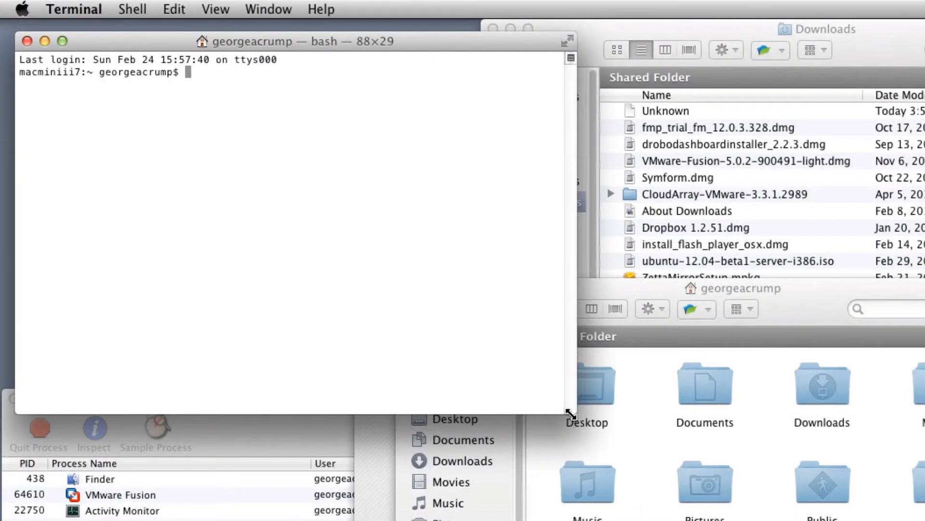
Make the agent installer executable by running "sudo chmod +x mac_cnt"
type("su")
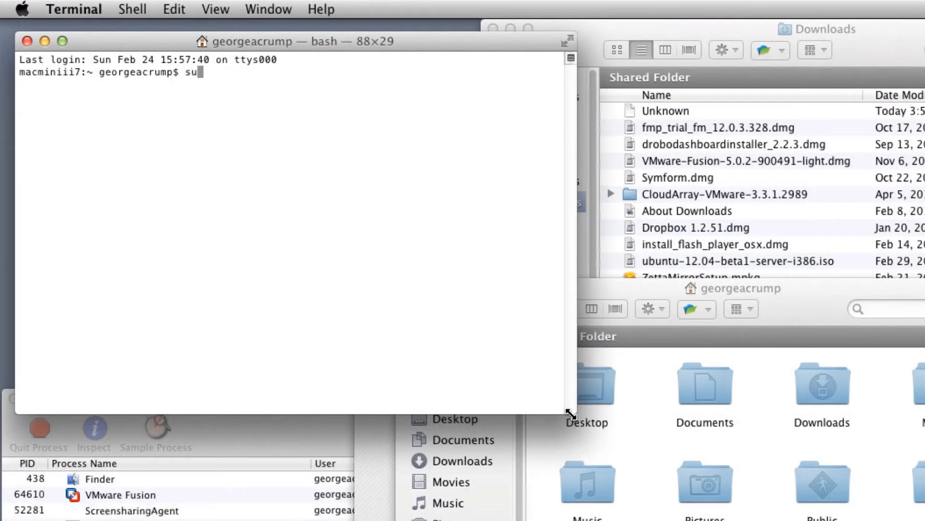
type("do chmod +x mac_cnt")
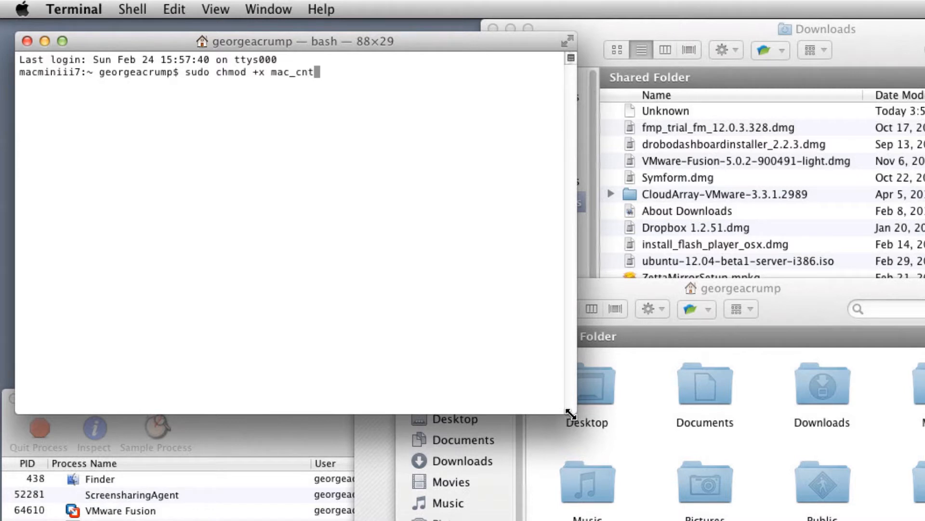
key("Return")
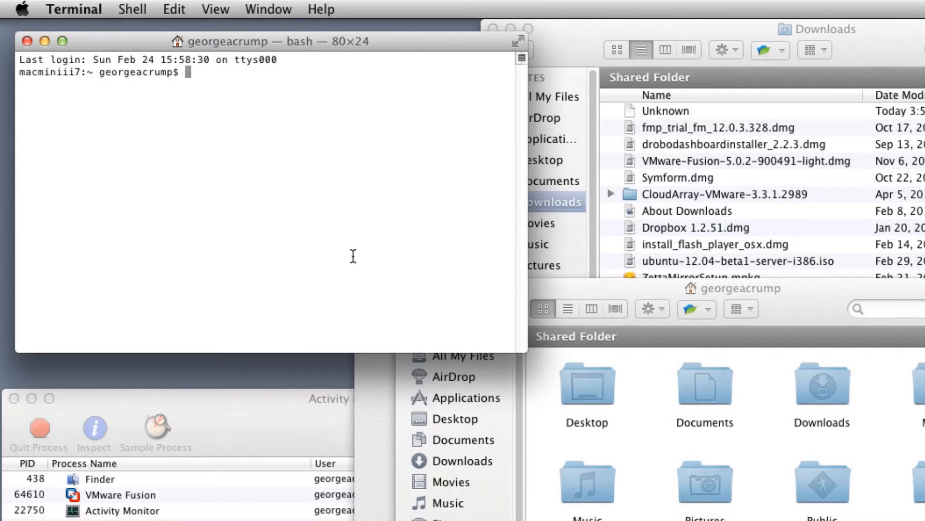
Run the Unitrends agent installer with "sudo ./mac_cnt", agree to continue with y, and proceed to the agent setup
type("sud")
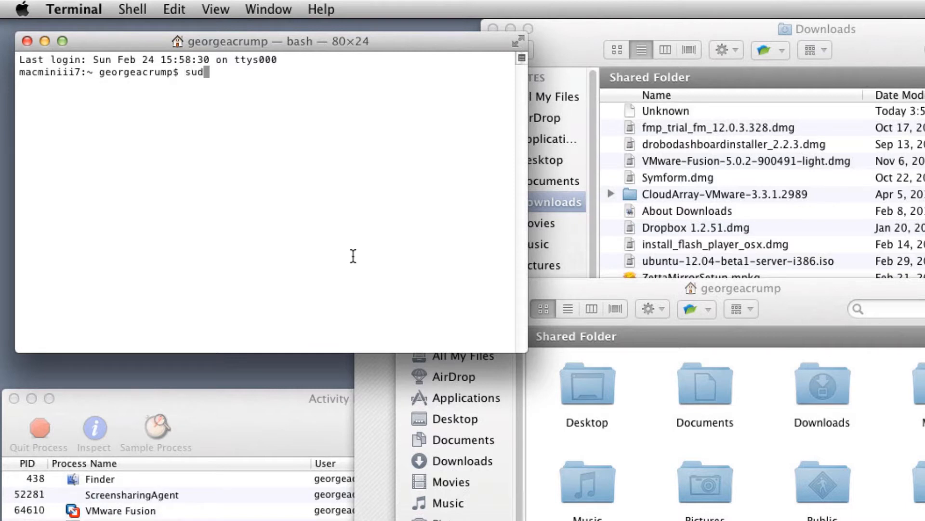
type("o ./mac_cnt")
key("Return")
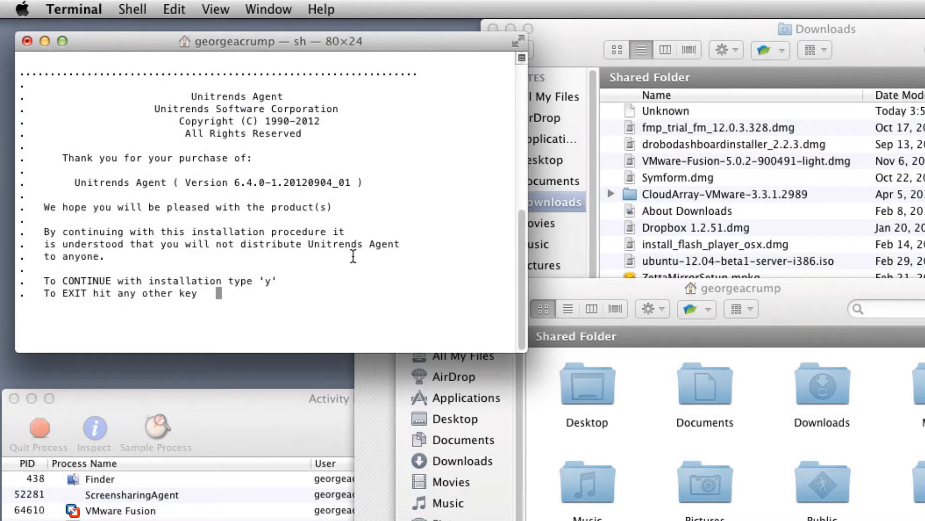
type("y")
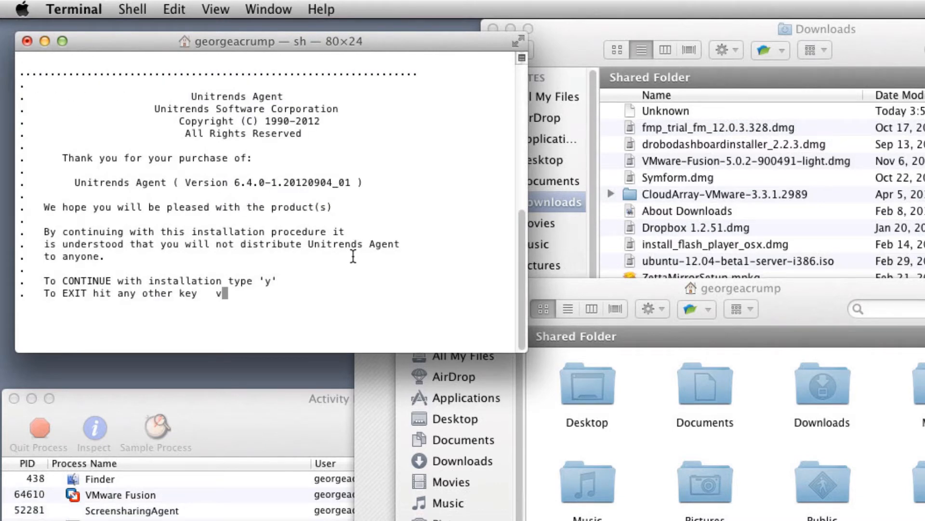
key("Return")
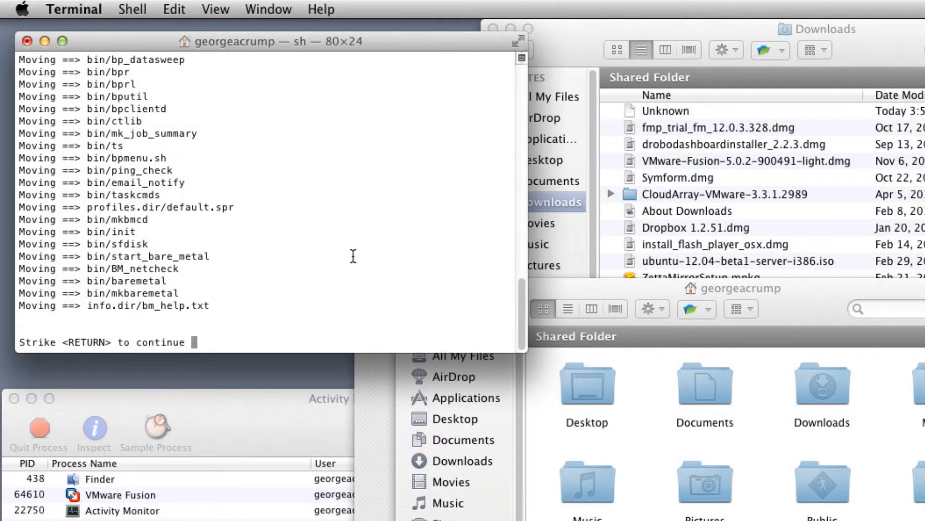
key("Return")
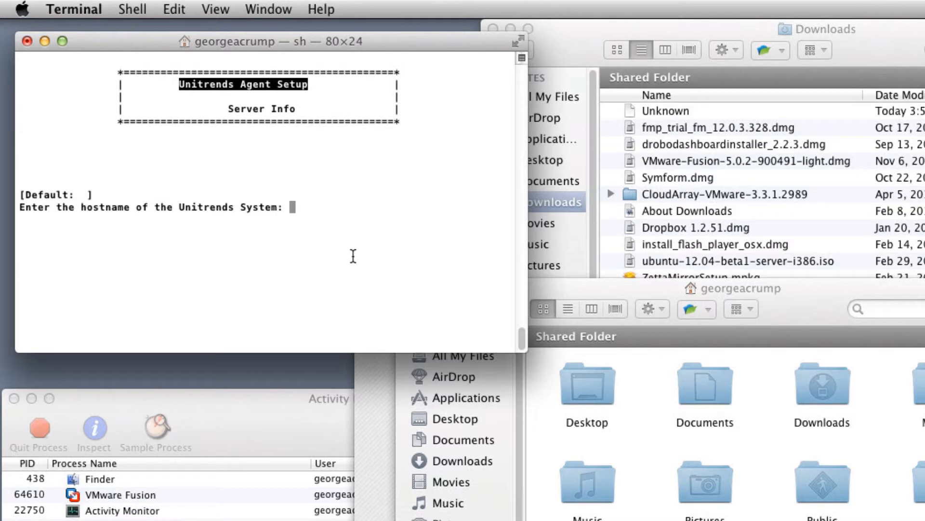
Set the Unitrends system hostname to Recovery-813, answer n to the firewall question, and finish the agent setup
type("Re")
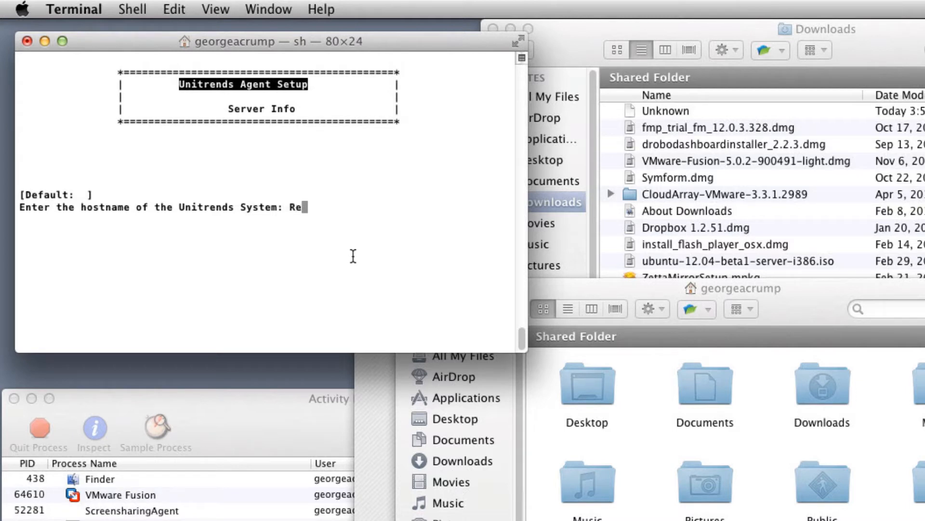
type("covery-813")
key("Return")
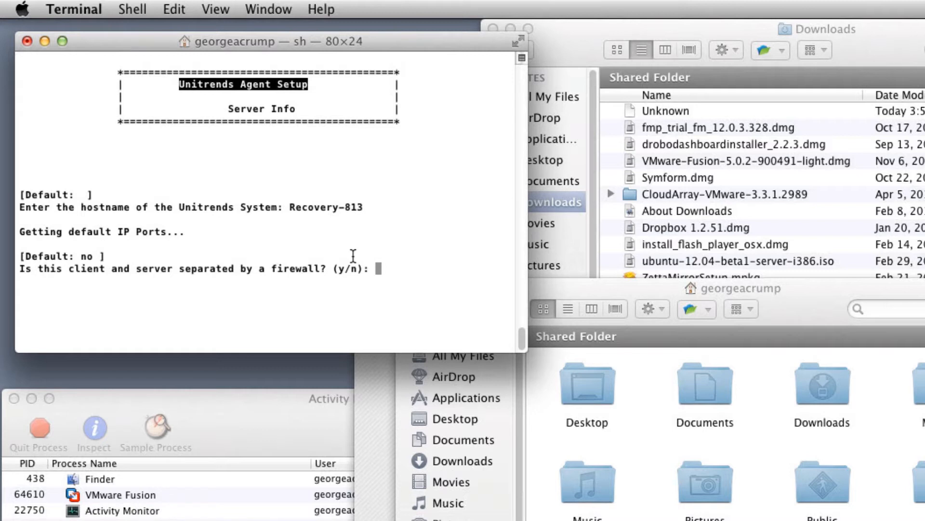
type("y")
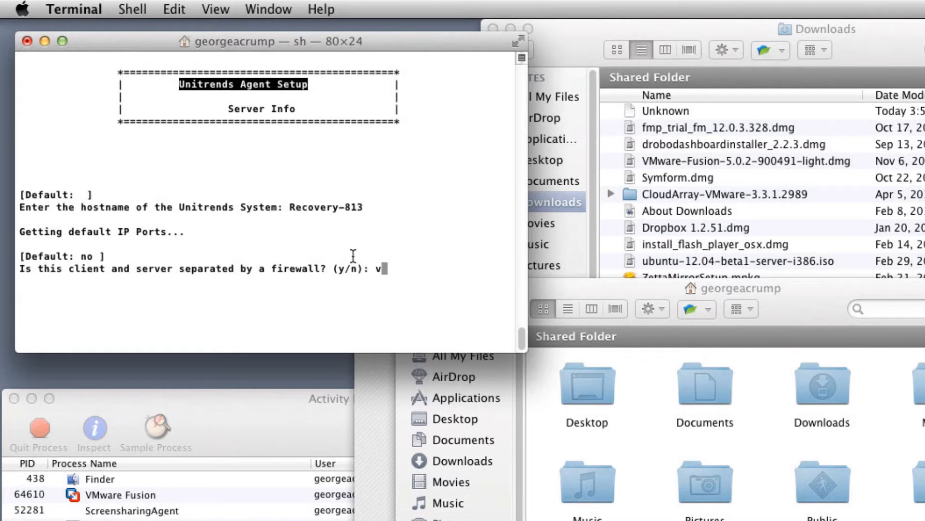
key("BackSpace")
type("n")
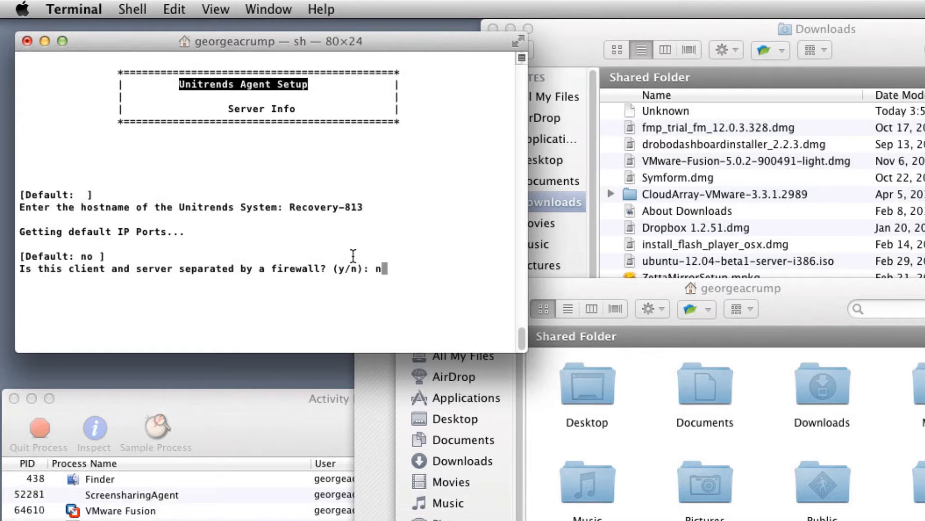
key("Return")
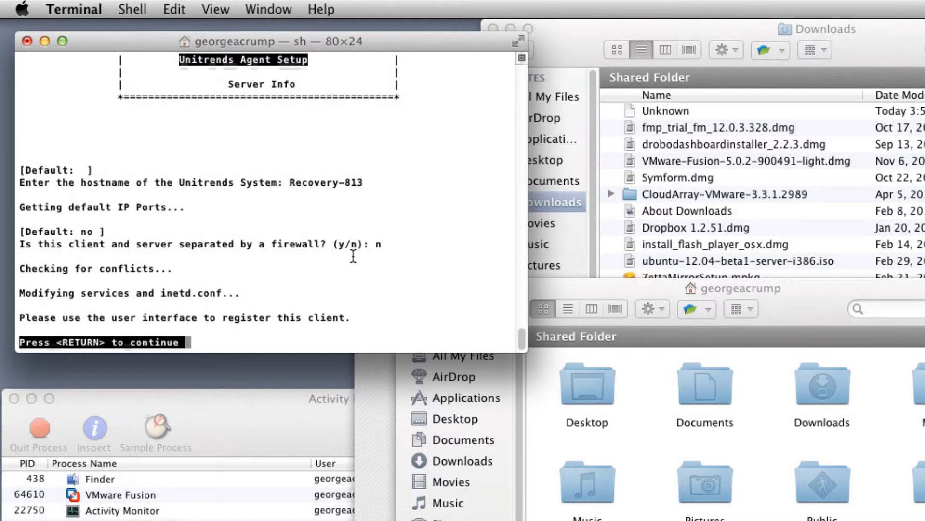
key("Return")
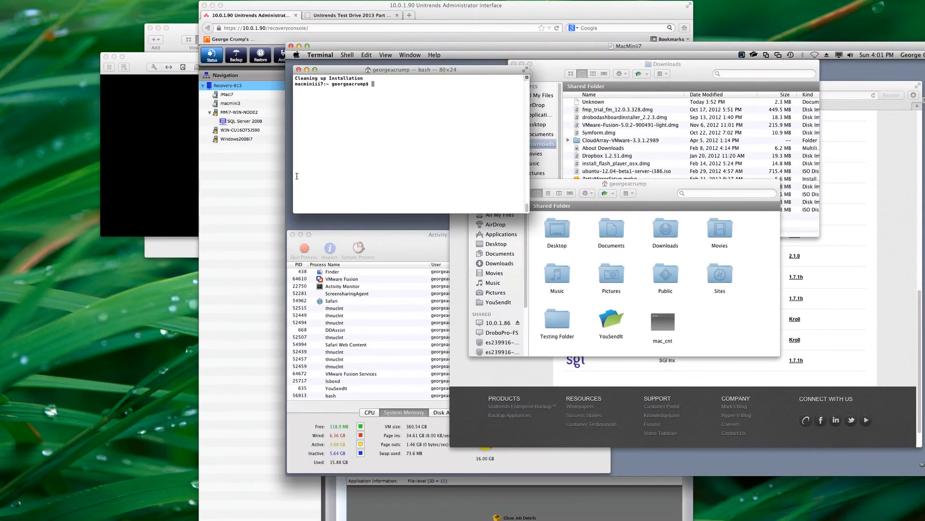
Switch back to the Unitrends recovery console and inspect the MacMinii7 entry in the network hosts settings
left_click(266, 187)
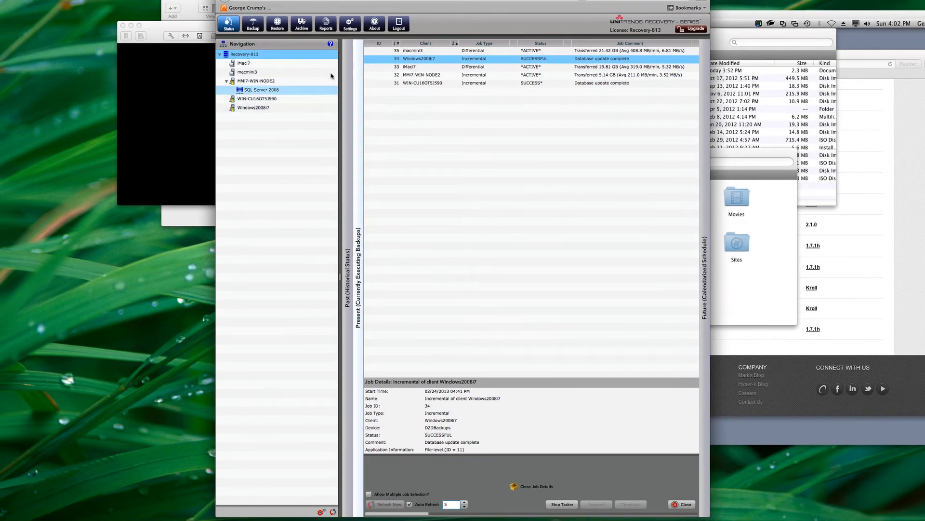
left_click(350, 24)
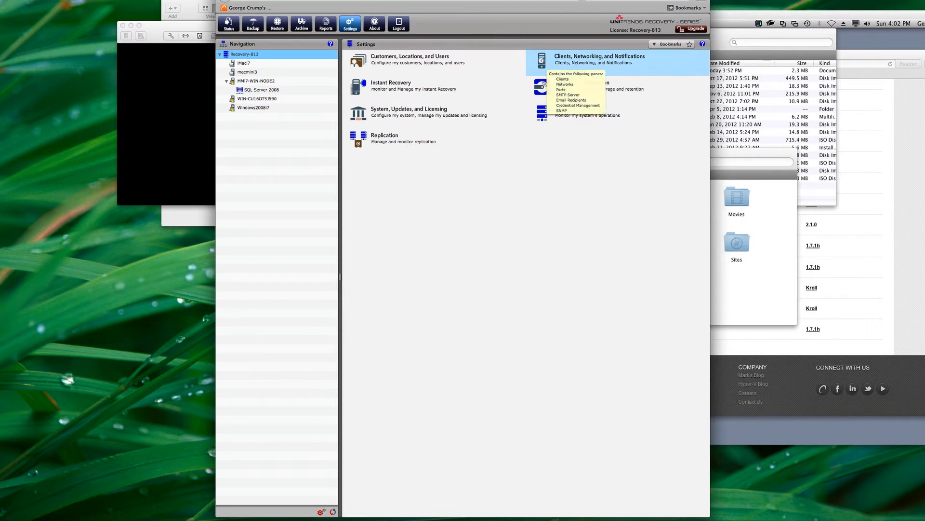
mouse_move(520, 126)
mouse_move(549, 69)
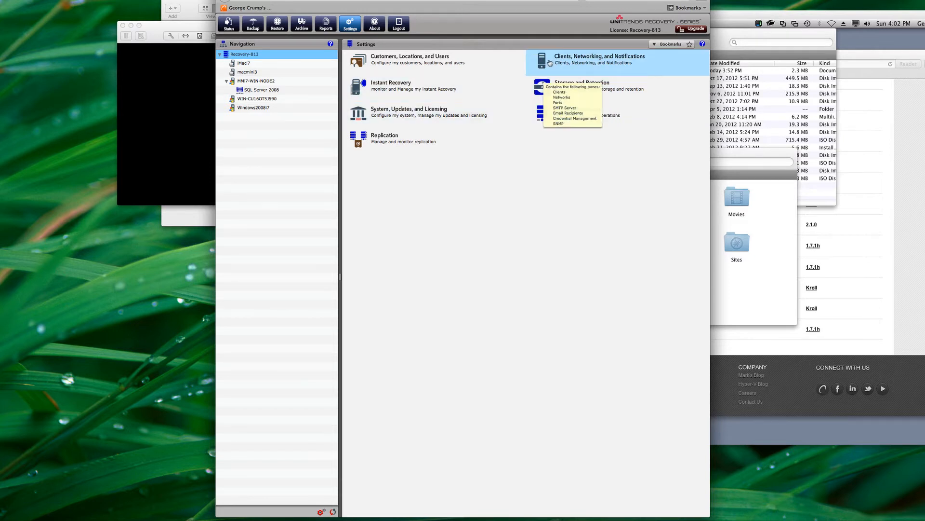
left_click(550, 63)
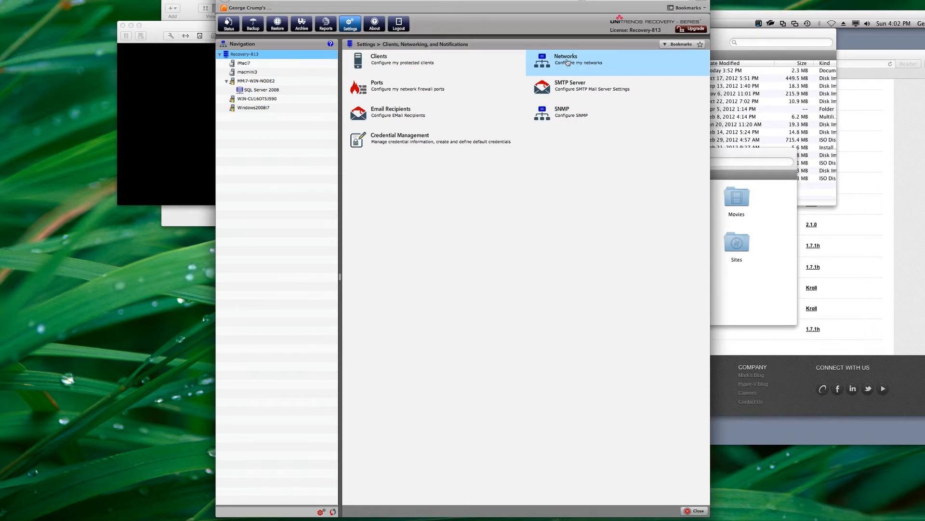
left_click(568, 63)
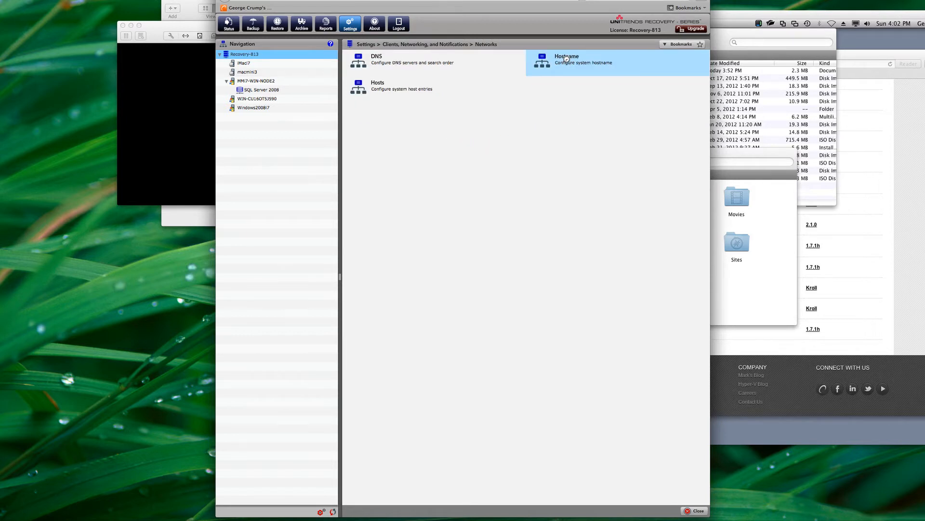
left_click(403, 93)
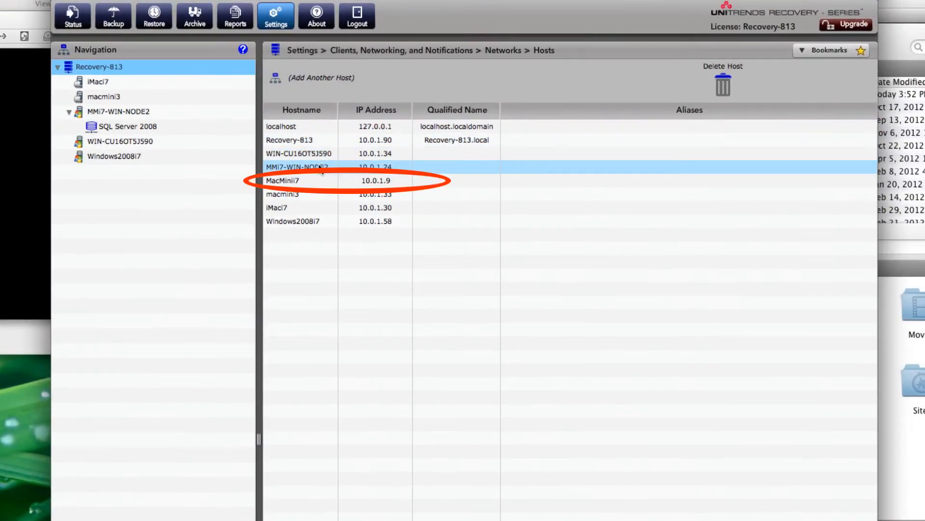
left_click(371, 122)
left_click(313, 183)
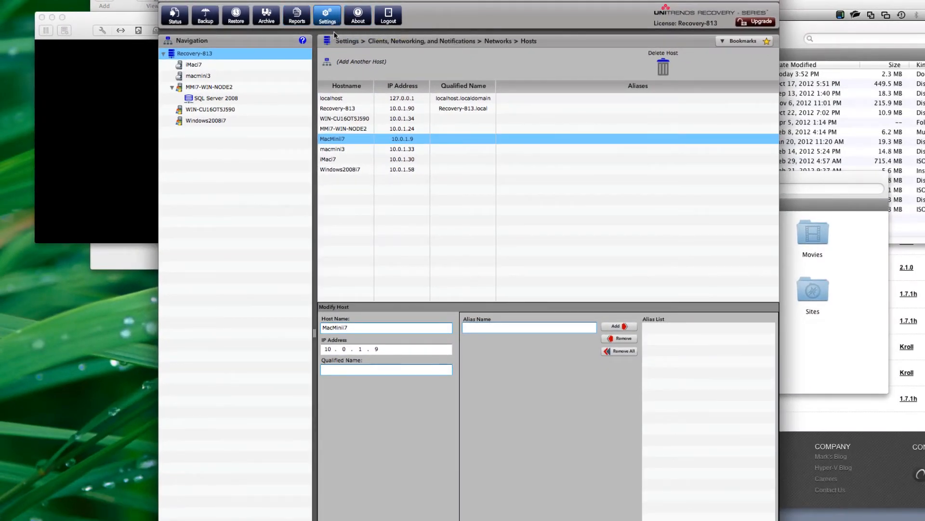
Start adding a new client in the client settings, with computer type Mac OS X and establish trust turned off
left_click(440, 41)
left_click(338, 65)
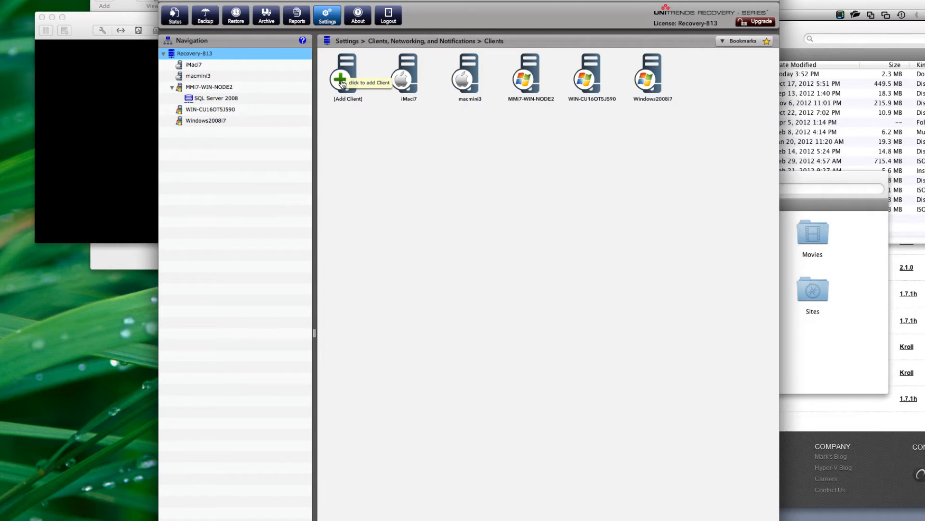
left_click(341, 80)
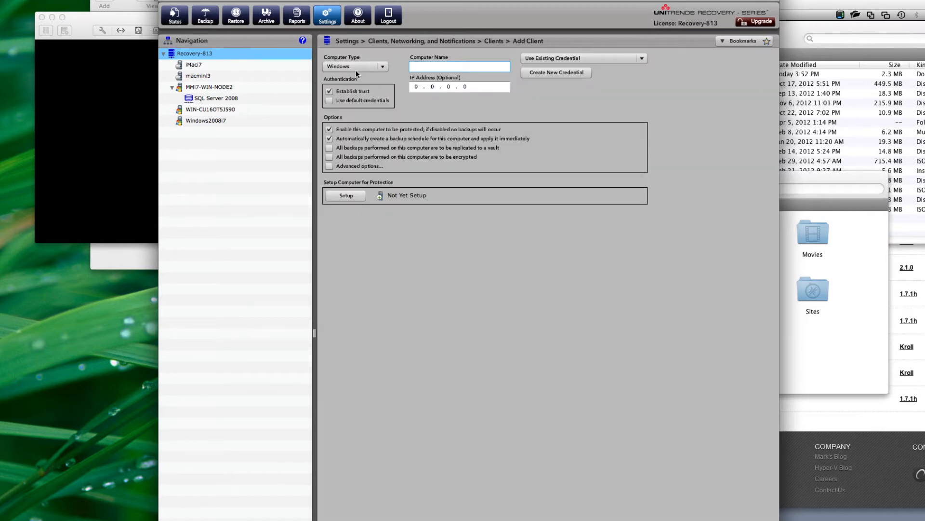
left_click(380, 68)
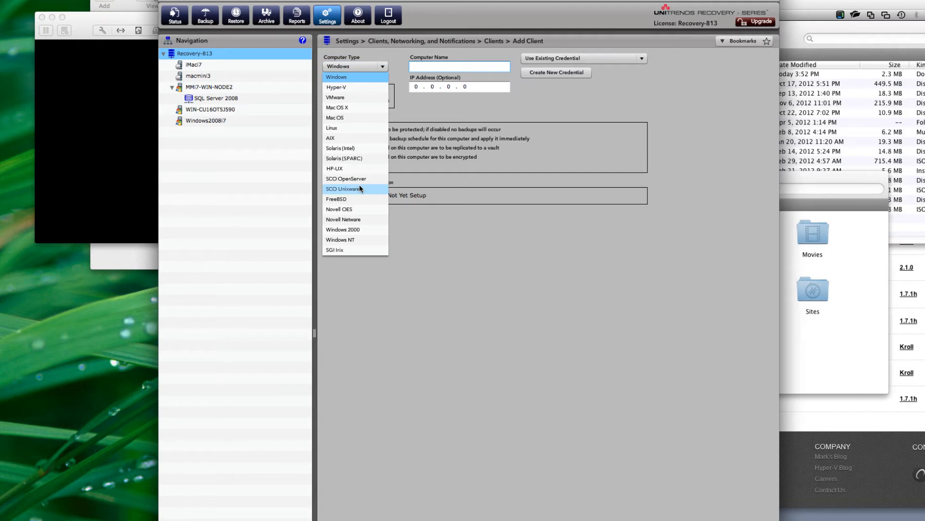
left_click(355, 104)
left_click(329, 91)
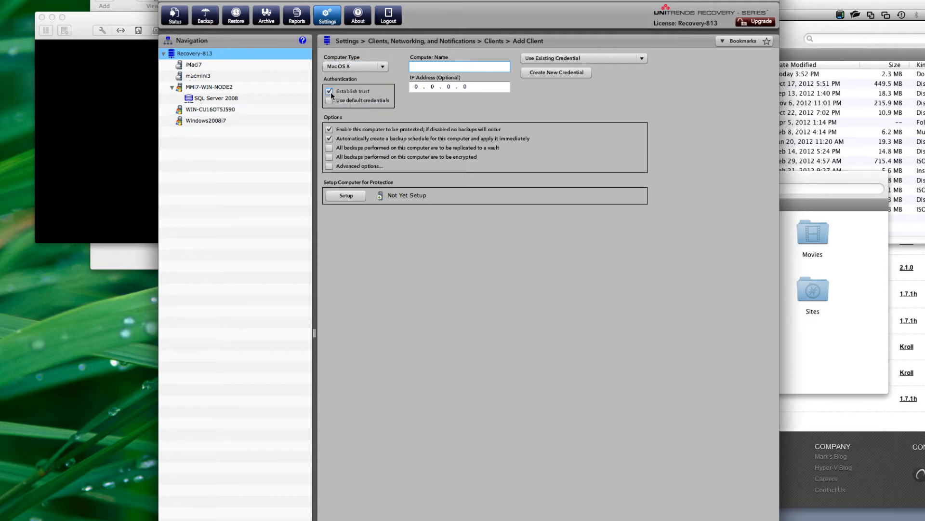
Set the new client's computer name to MacMinii7 and IP address to 10.0.1.9, and run its setup for protection
left_click(423, 69)
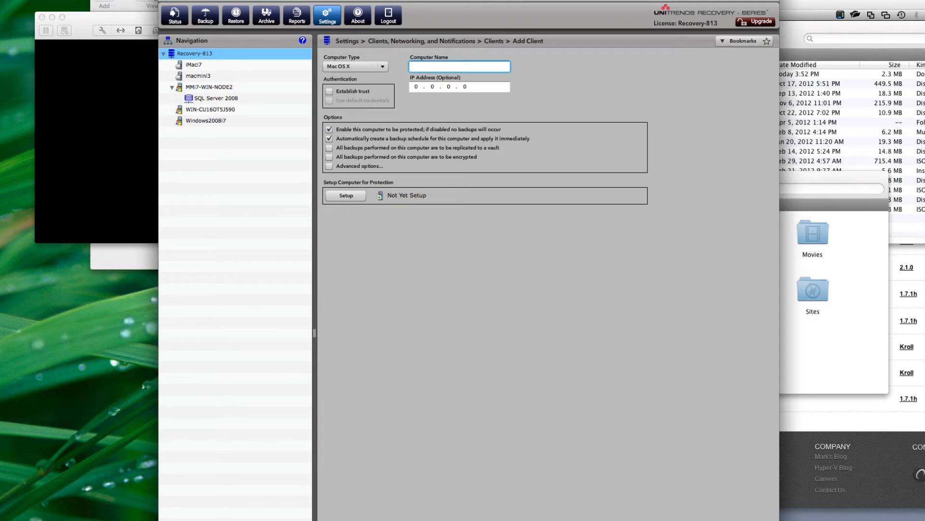
left_click_drag(468, 1, 352, 0)
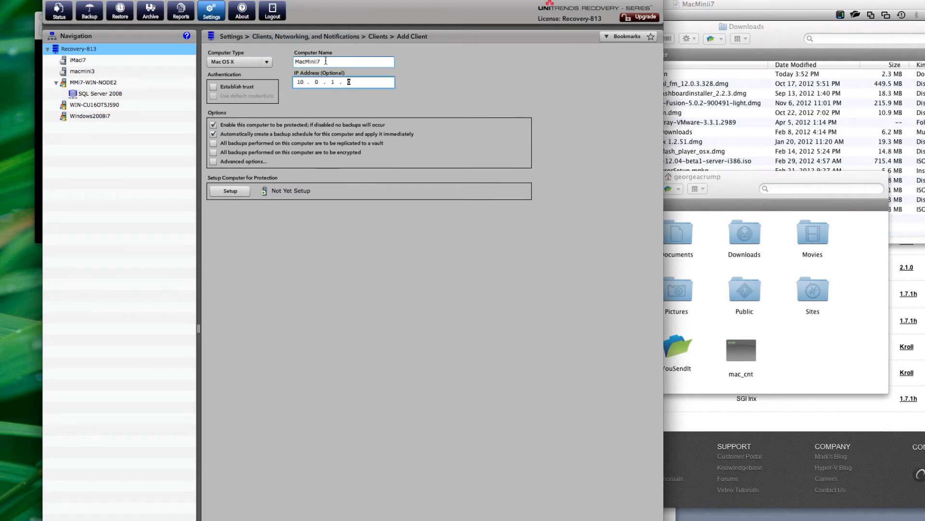
type("9")
left_click(229, 191)
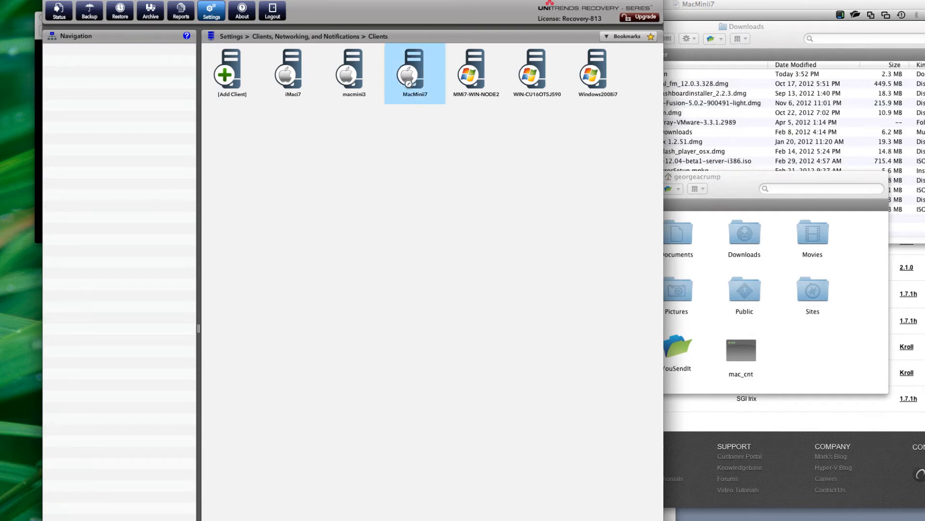
Review the new MacMinii7 client's settings and the Recovery-813 system's list of backup schedules
mouse_move(409, 82)
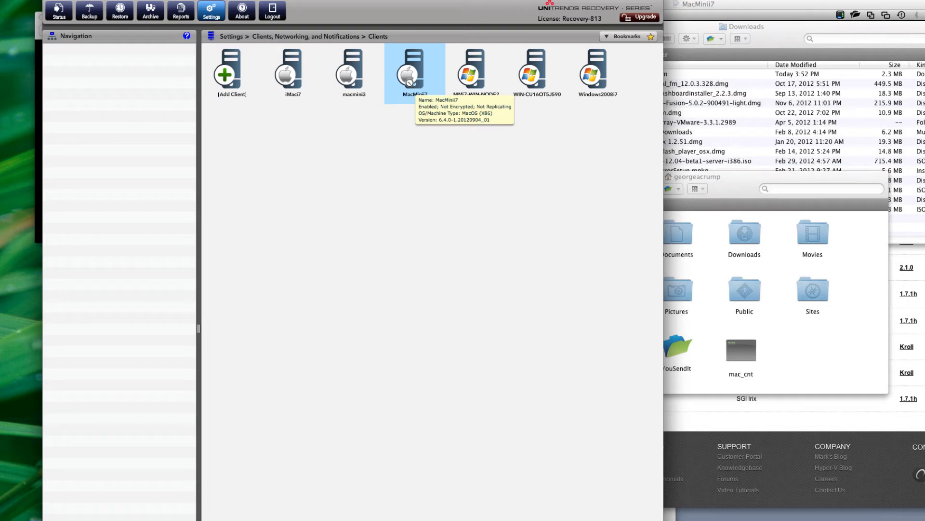
left_click(409, 83)
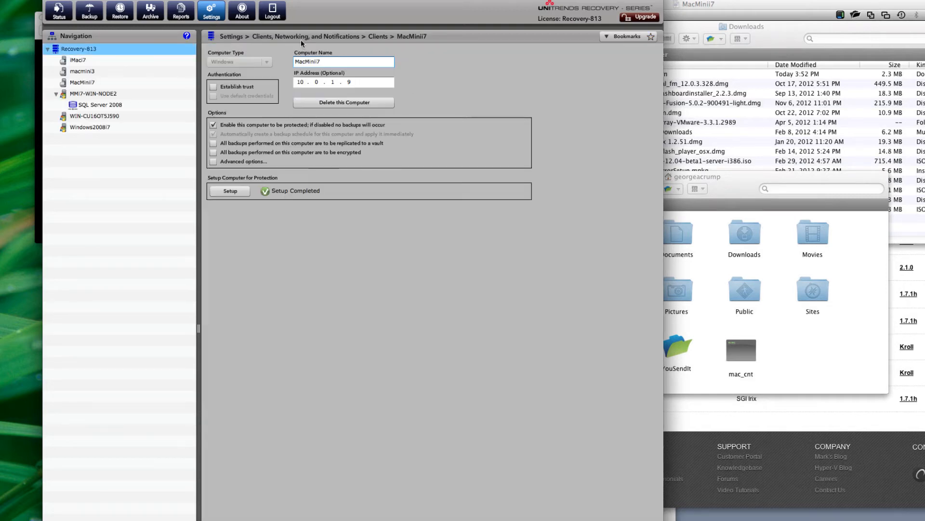
left_click(88, 10)
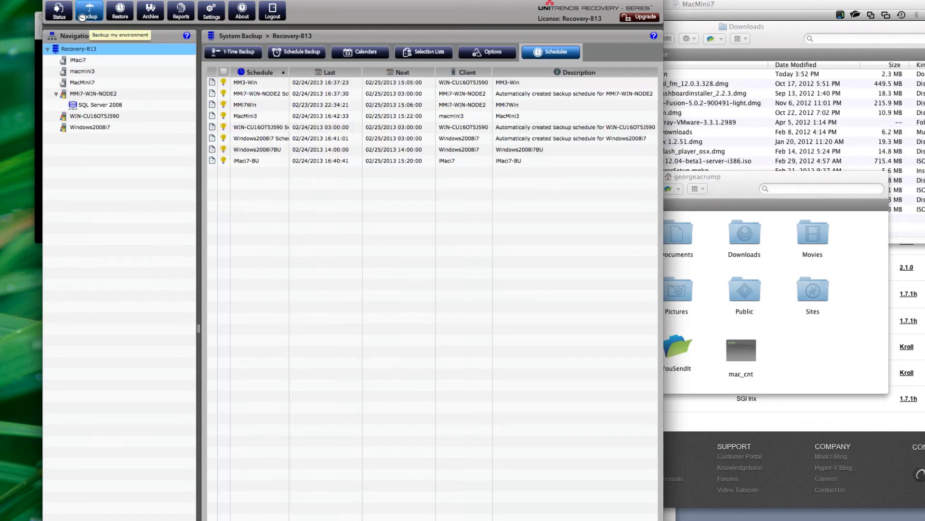
left_click(297, 115)
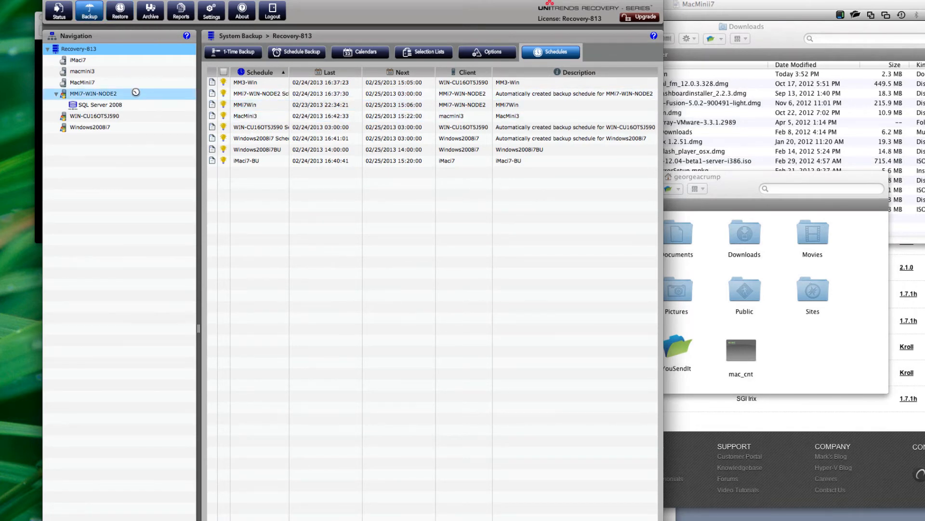
Start a backup schedule named MacMinii7 for the MacMinii7 client, using the Full with Differentials strategy
left_click(114, 86)
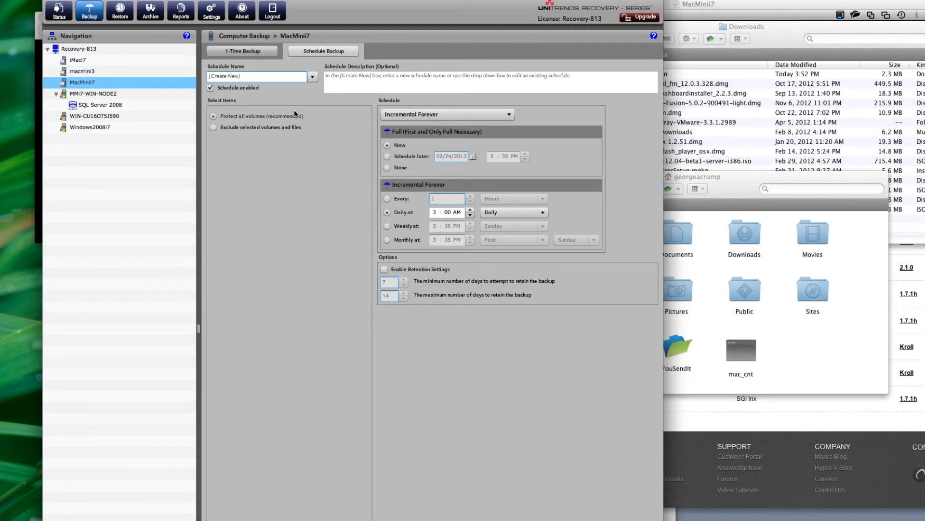
left_click(285, 76)
type("MacMinii7")
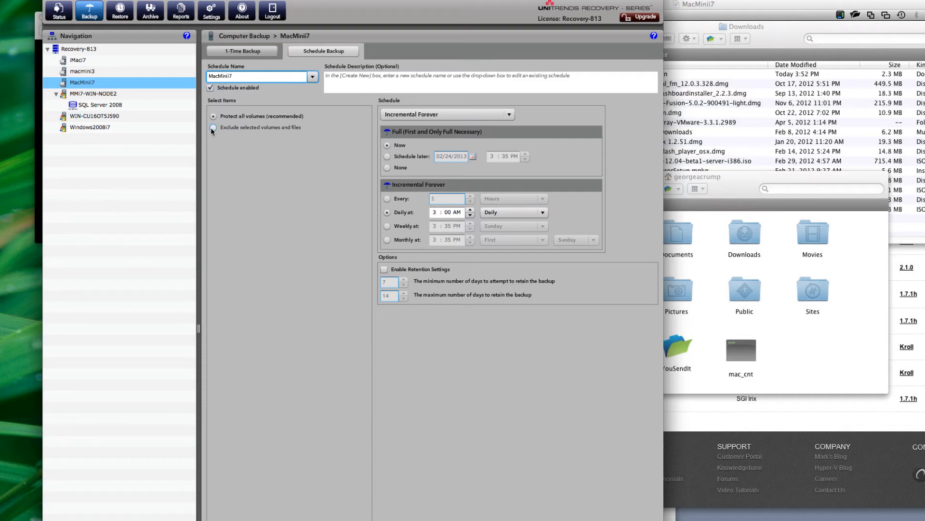
left_click(440, 113)
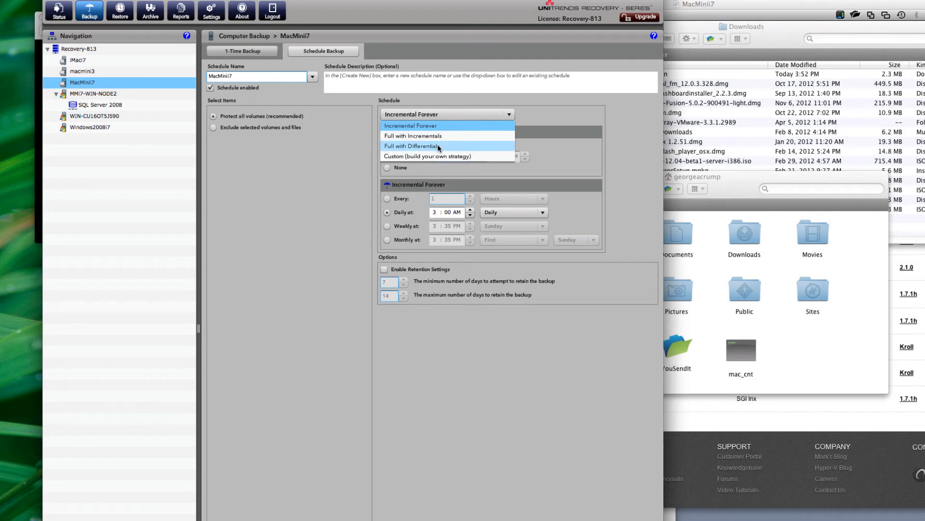
left_click(439, 146)
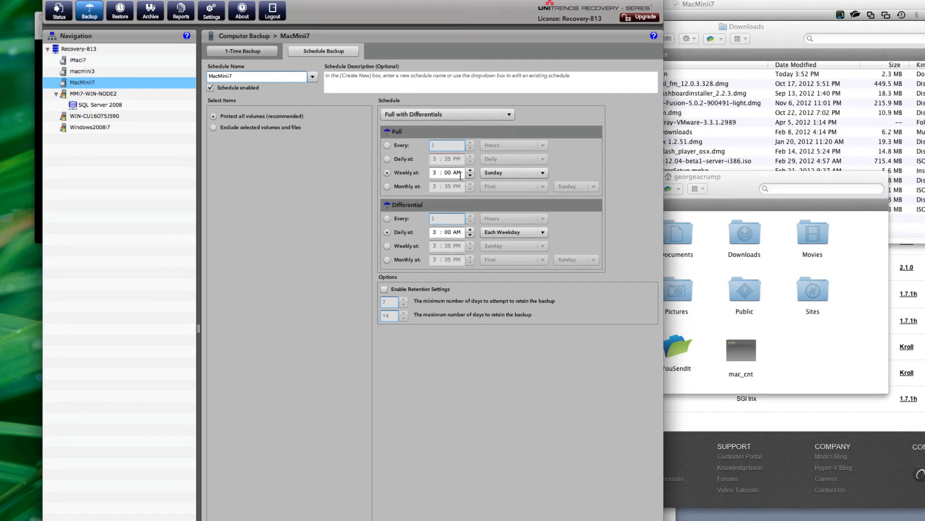
Set the weekly full backup to Monday at 3:00 PM and the weekday differential backup to 3:00 PM
left_click(470, 169)
left_click(505, 172)
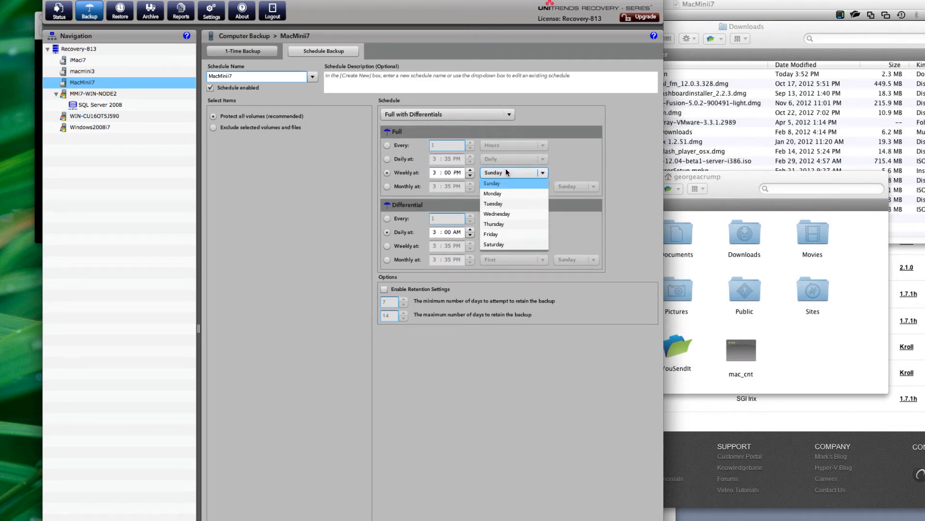
left_click(514, 194)
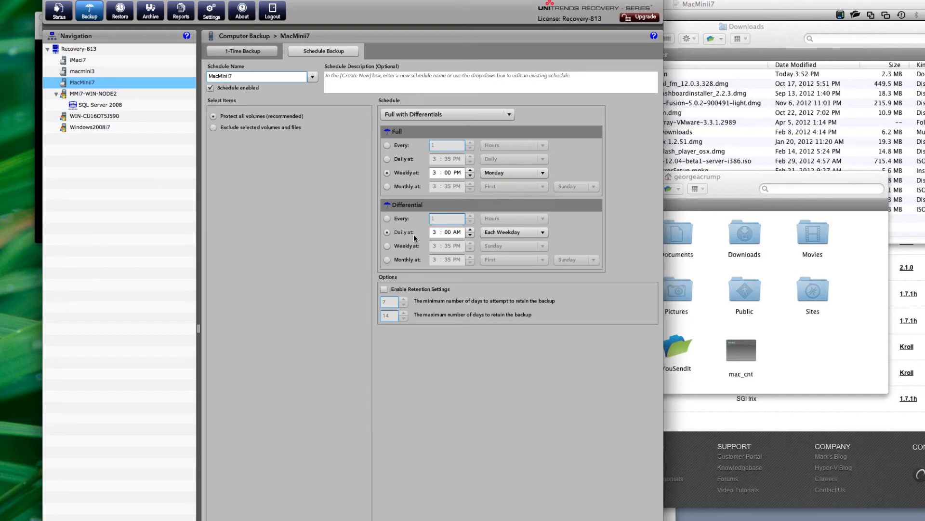
left_click(459, 232)
left_click(470, 229)
Enable the retention settings and save the MacMinii7 backup schedule
left_click(384, 289)
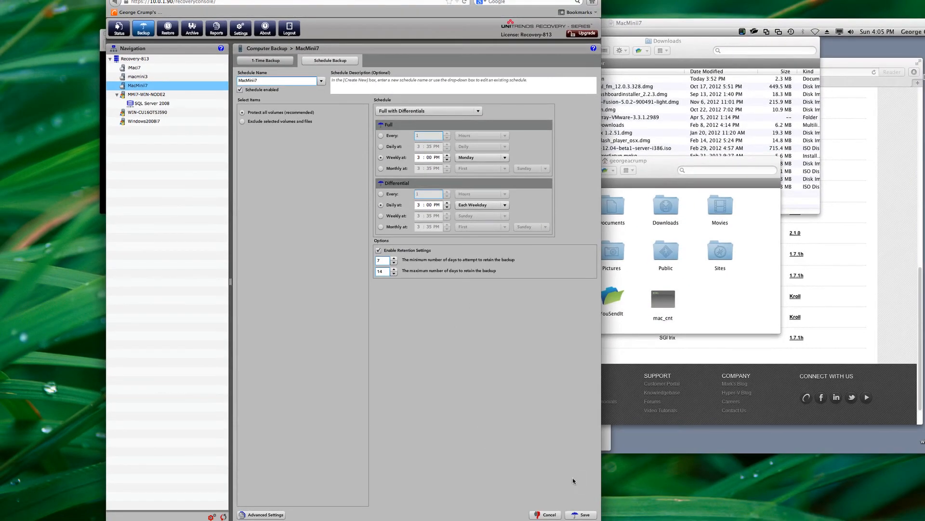
left_click(584, 514)
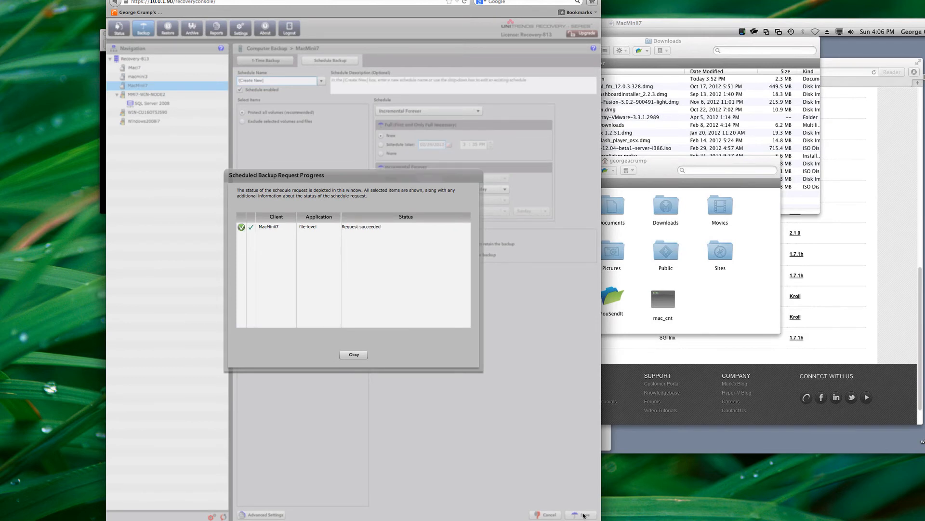
left_click(354, 354)
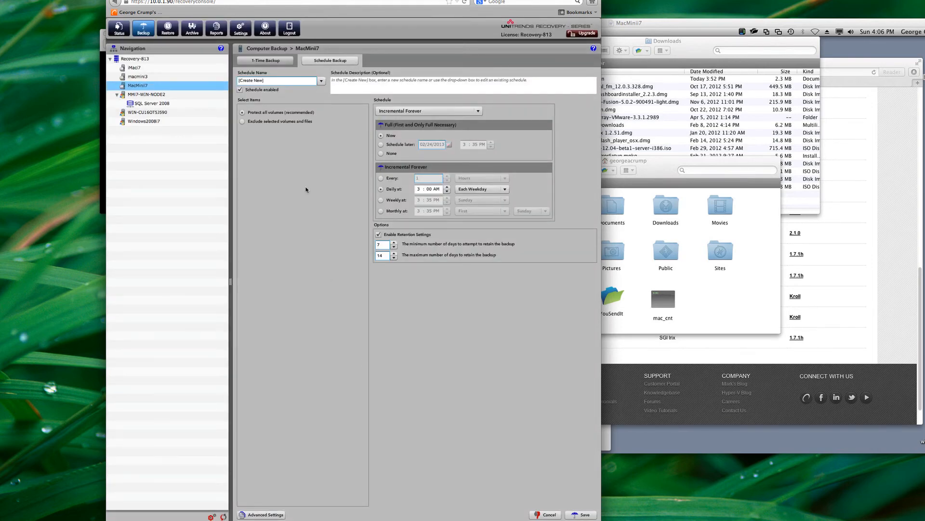
Run the MacMinii7 schedule immediately from the system's list of backup schedules
left_click(143, 32)
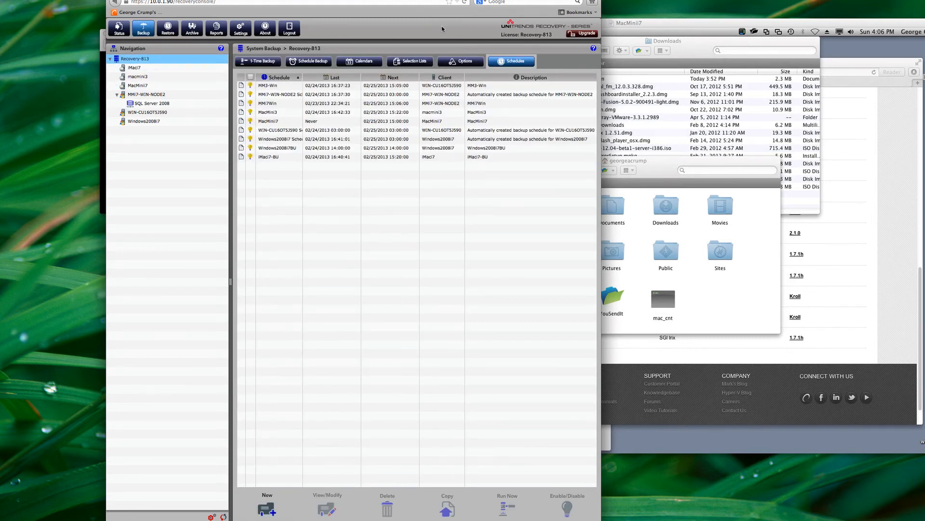
left_click(343, 95)
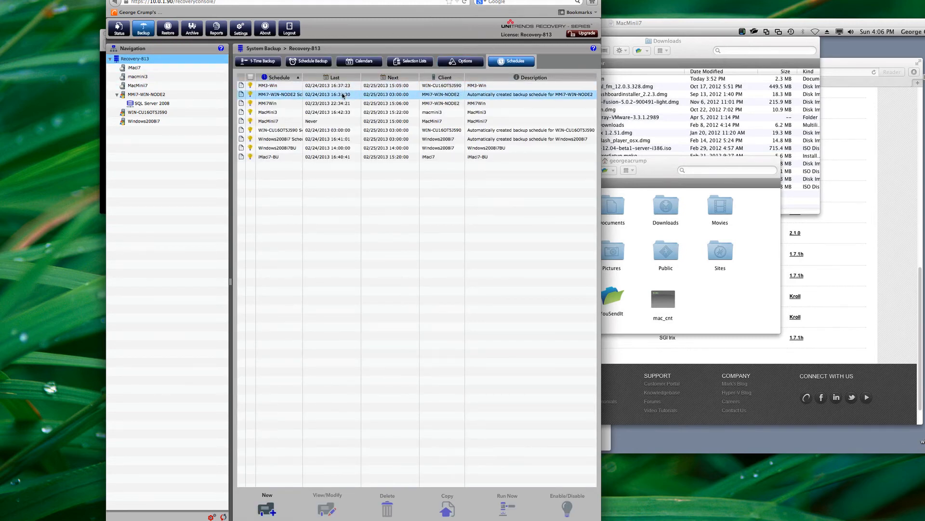
left_click(330, 103)
left_click(316, 113)
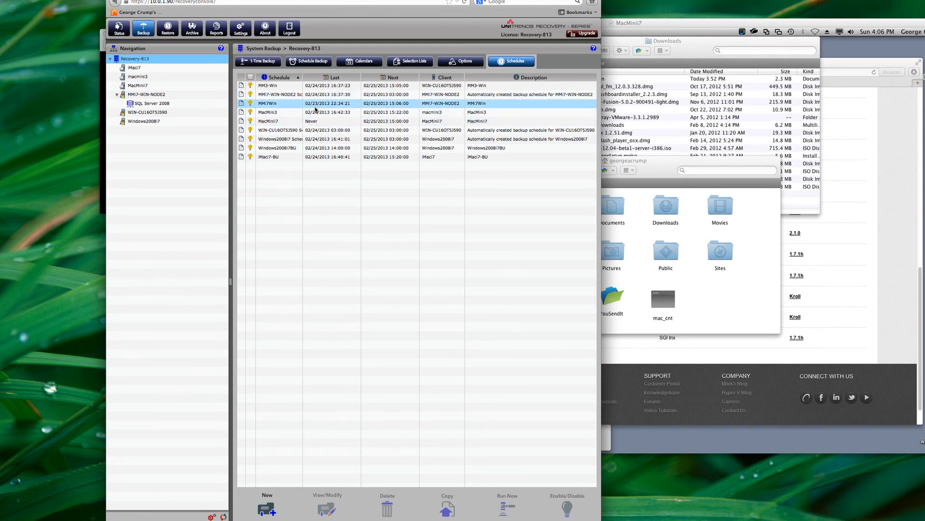
left_click(314, 120)
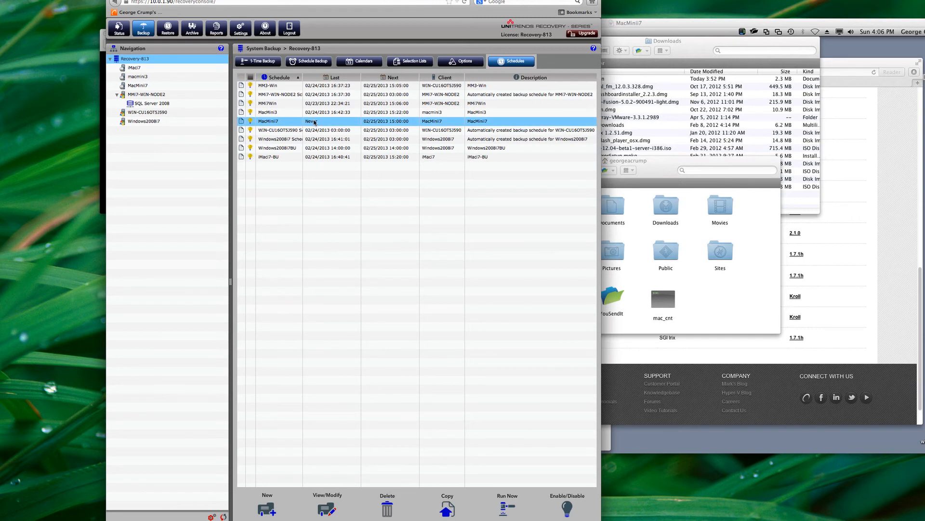
left_click(506, 504)
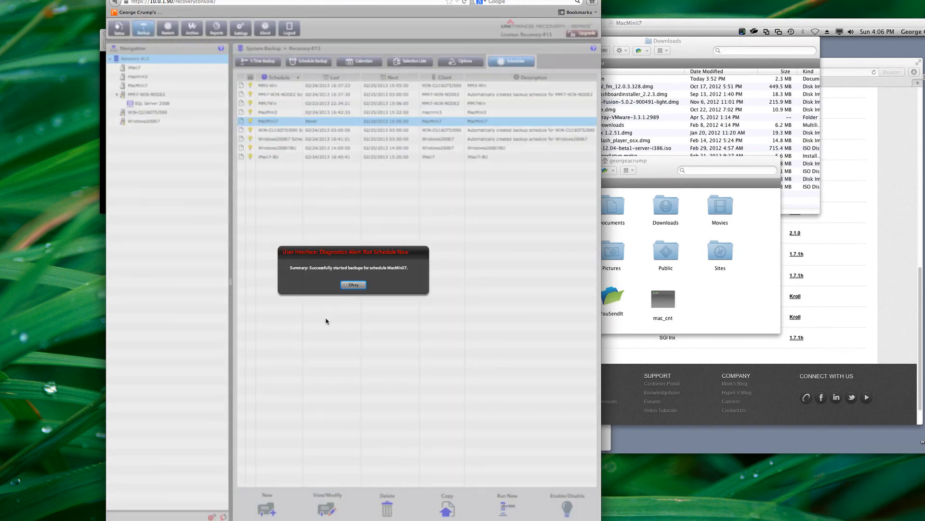
left_click(352, 284)
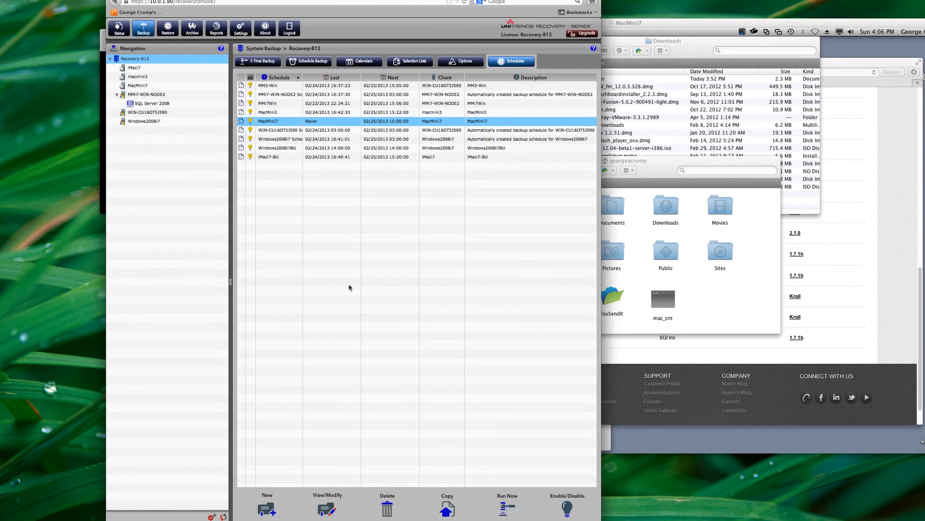
Check the MacMinii7 master job among the currently executing backups
left_click(118, 29)
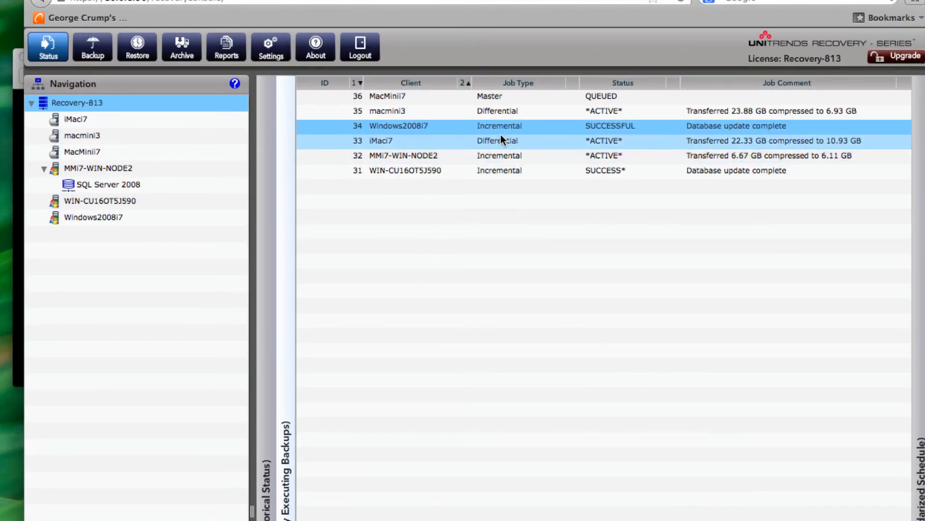
left_click(506, 99)
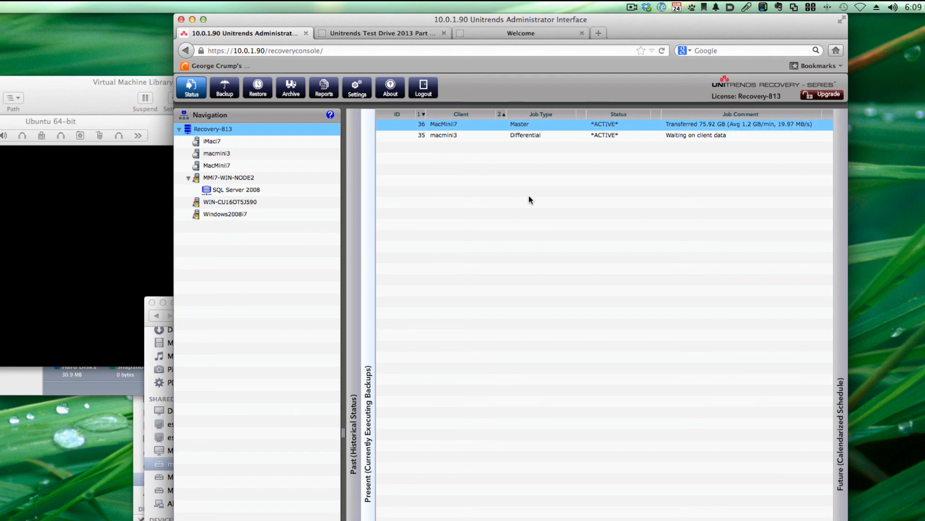
Switch to the Unitrends Test Drive 2013 article and open the Storage Switzerland welcome page
left_click(379, 33)
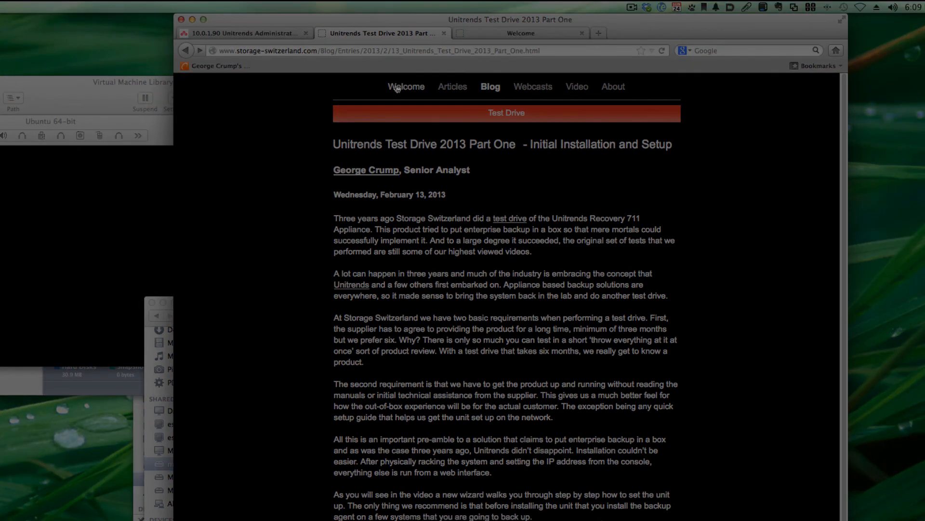
left_click(397, 88)
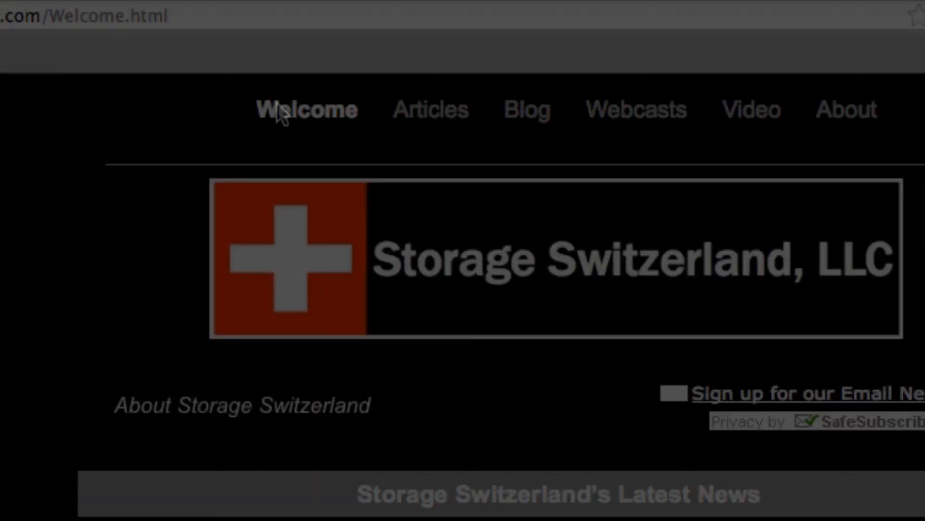